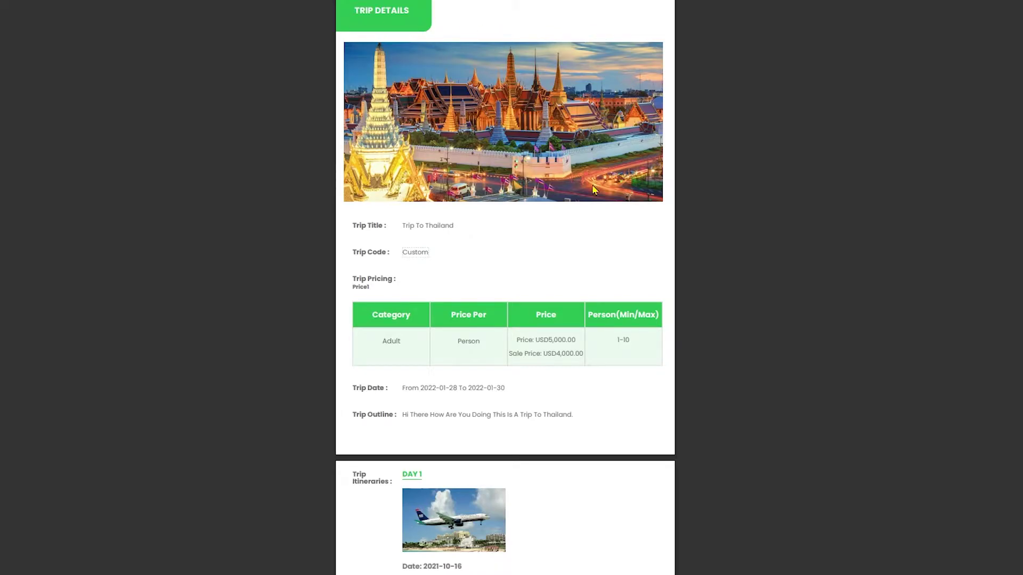
scroll(562, 235, "down", 2)
scroll(578, 282, "down", 4)
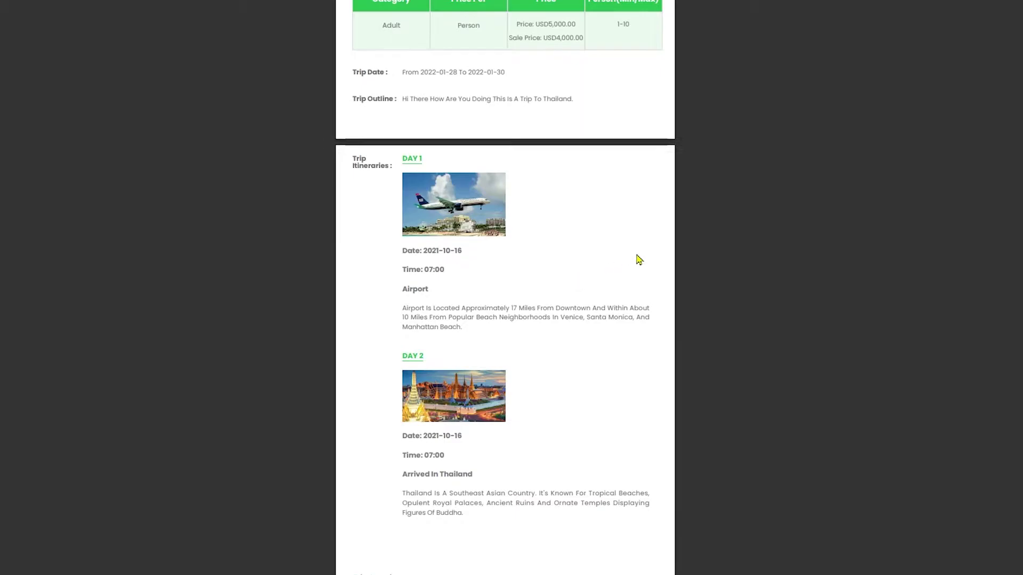
scroll(663, 253, "down", 4)
scroll(660, 253, "down", 2)
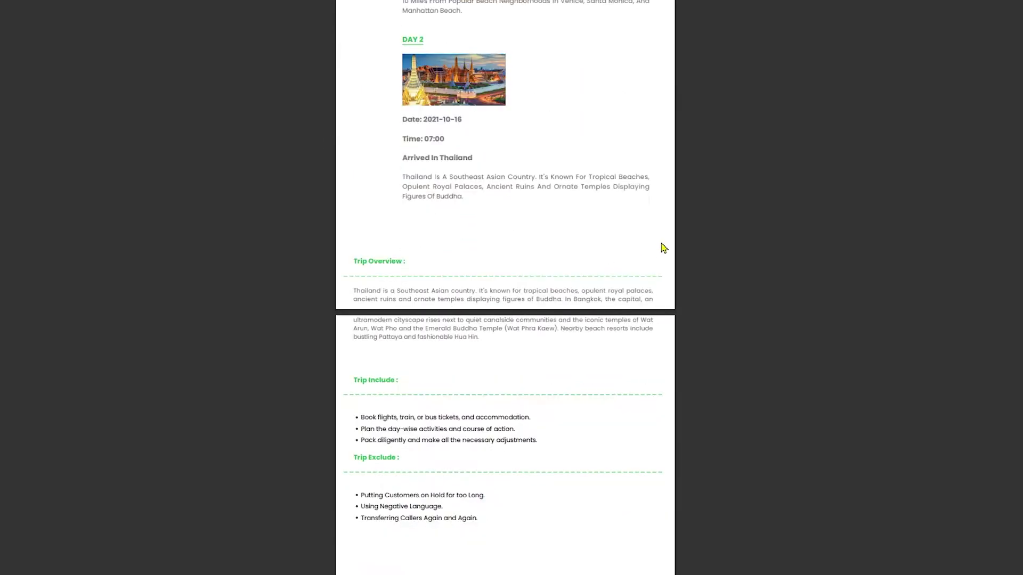
scroll(663, 249, "down", 2)
scroll(598, 275, "up", 1, "ctrl")
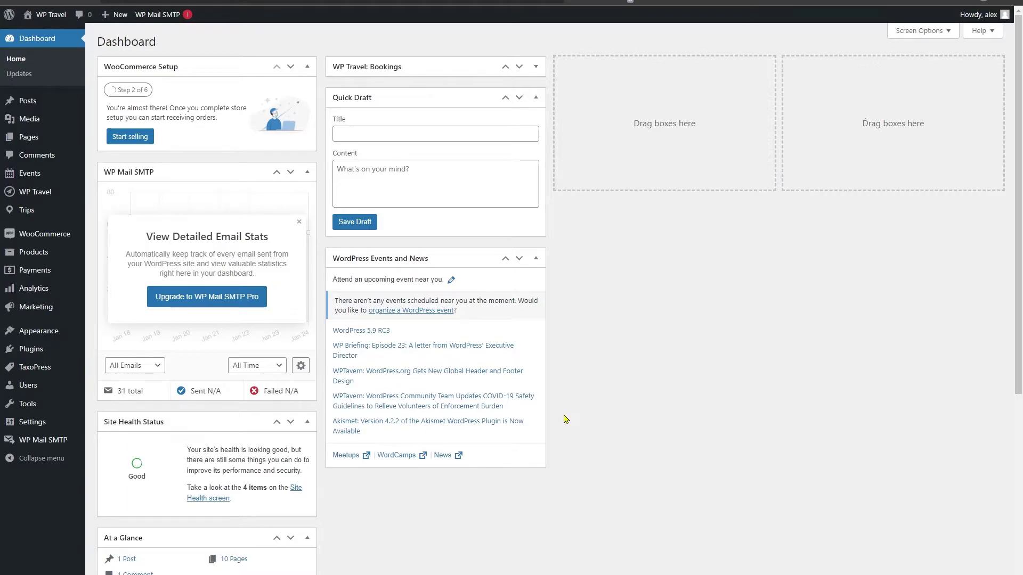
mouse_move(35, 192)
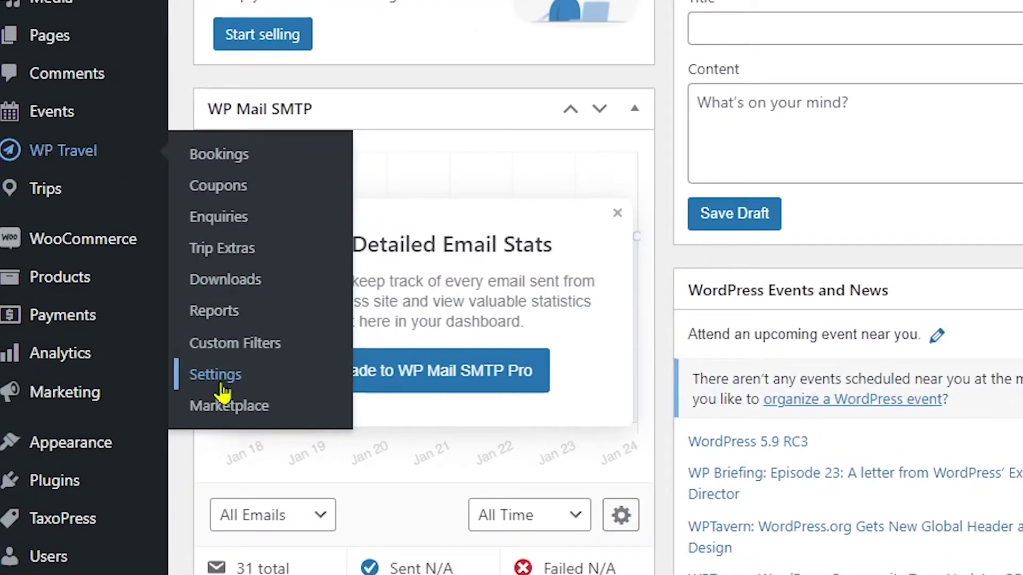
- Turn on Enable Itinerary Downloads in the WP Travel Downloads settings
left_click(210, 382)
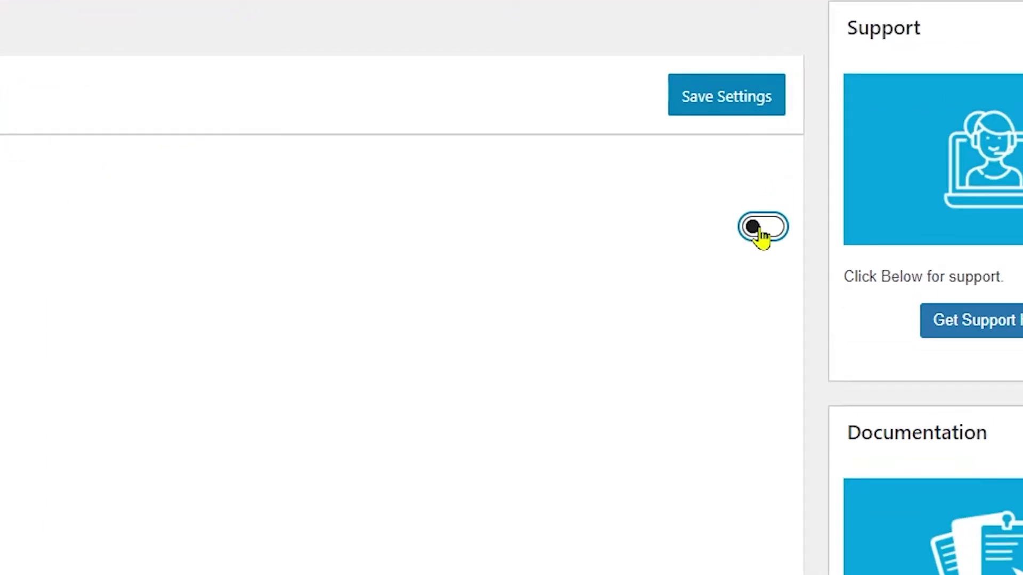
left_click(763, 230)
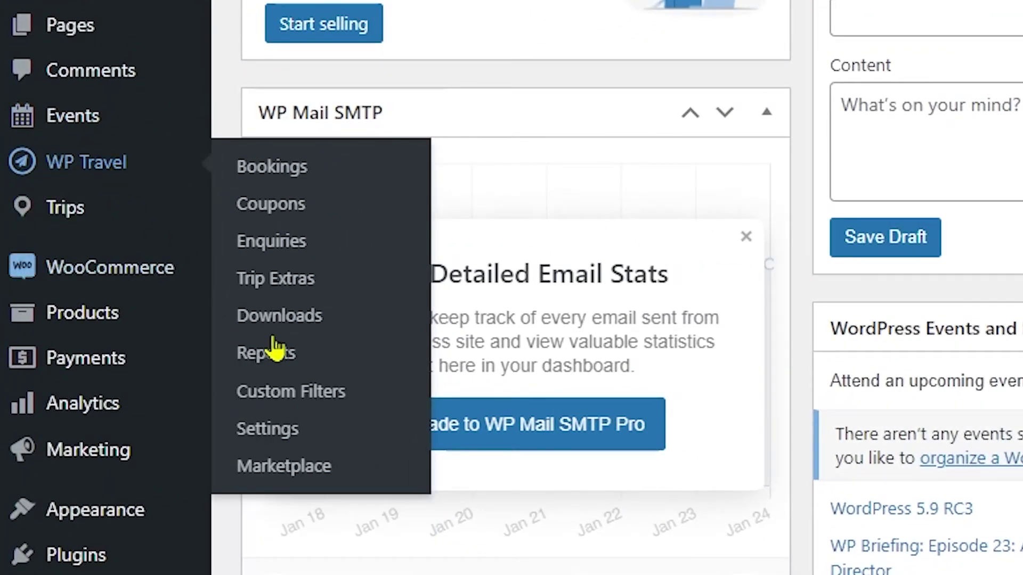
- Enable the Downloads trip tab, labelled Downloads, in WP Travel Tabs settings and save
left_click(272, 434)
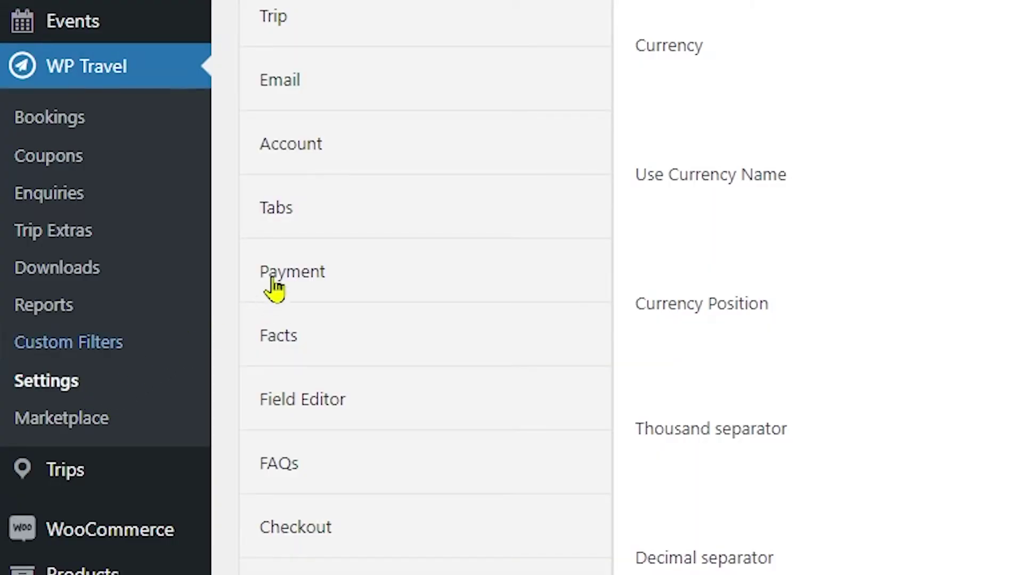
left_click(318, 228)
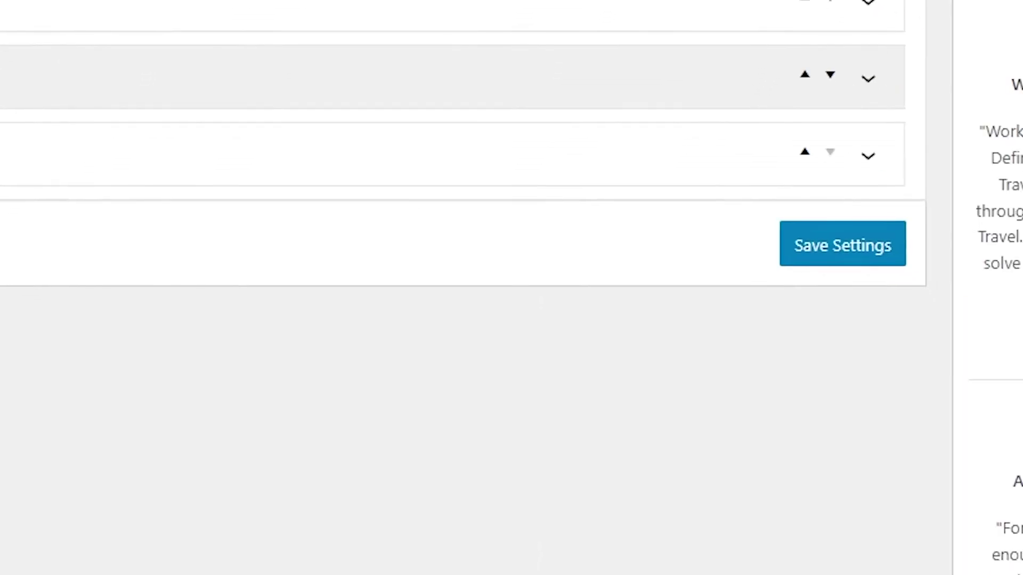
left_click(146, 336)
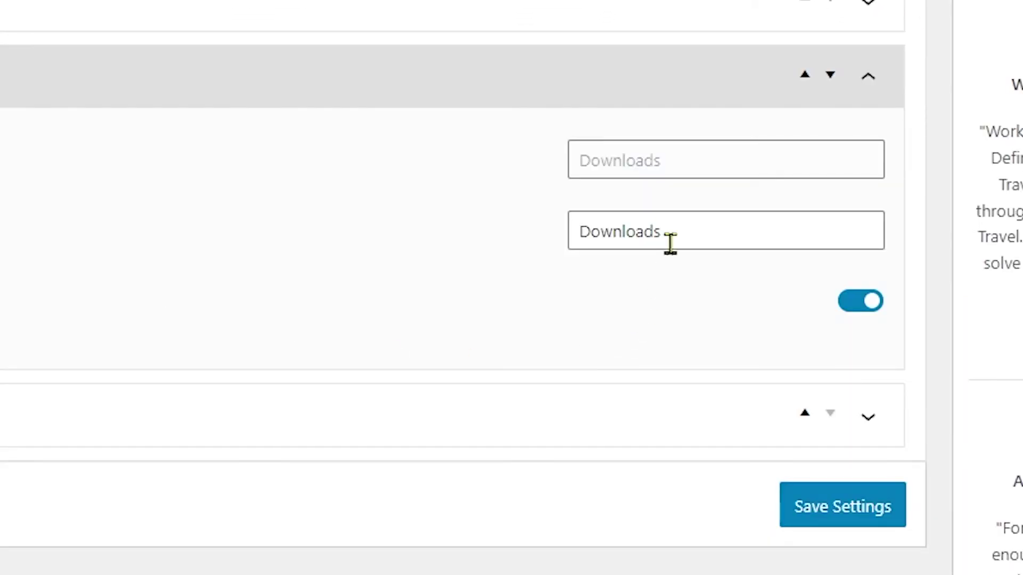
left_click(846, 515)
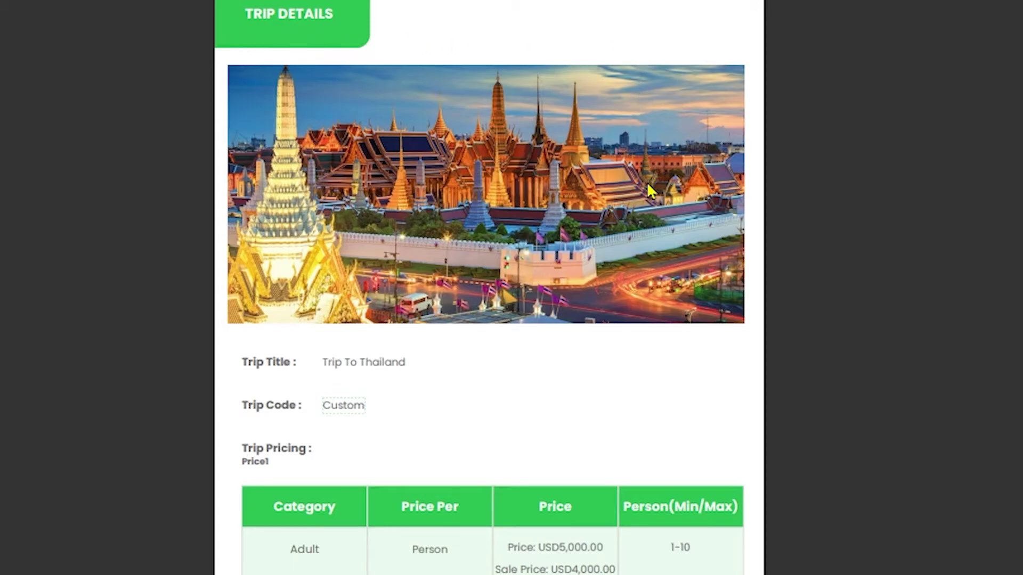
scroll(631, 238, "down", 2)
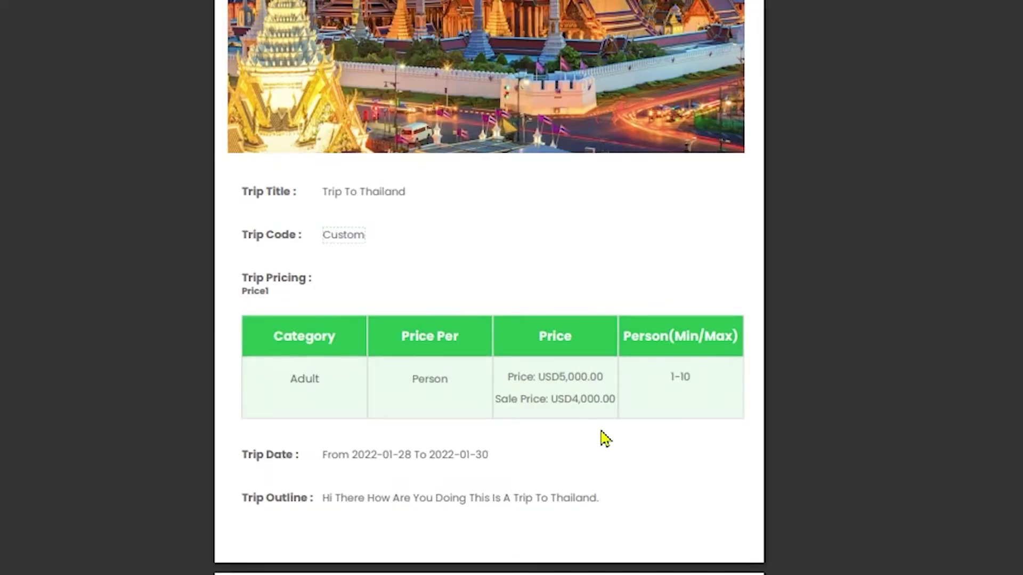
scroll(582, 389, "down", 2)
scroll(606, 439, "down", 2)
scroll(743, 404, "down", 4)
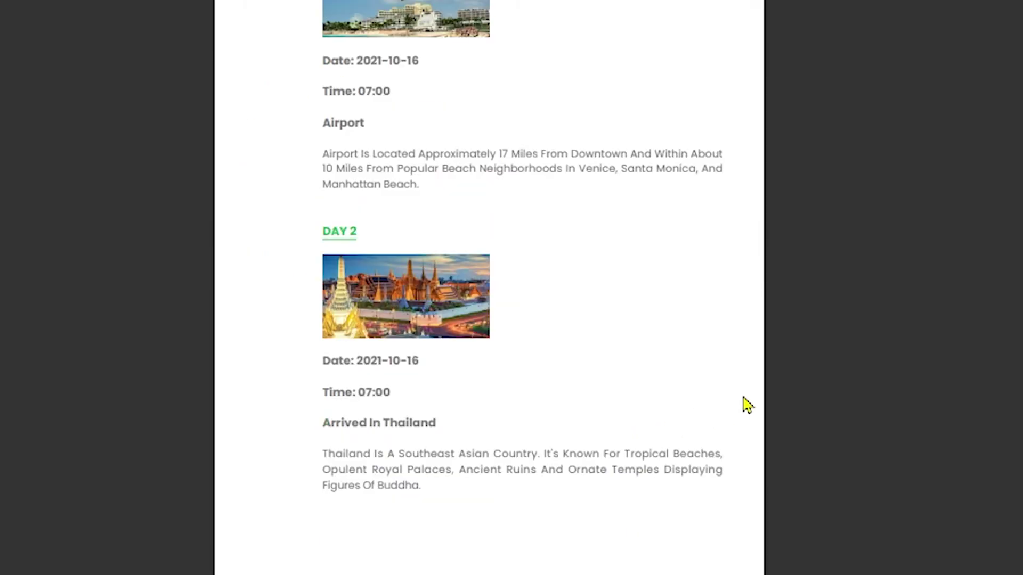
scroll(744, 404, "down", 2)
scroll(679, 428, "down", 3)
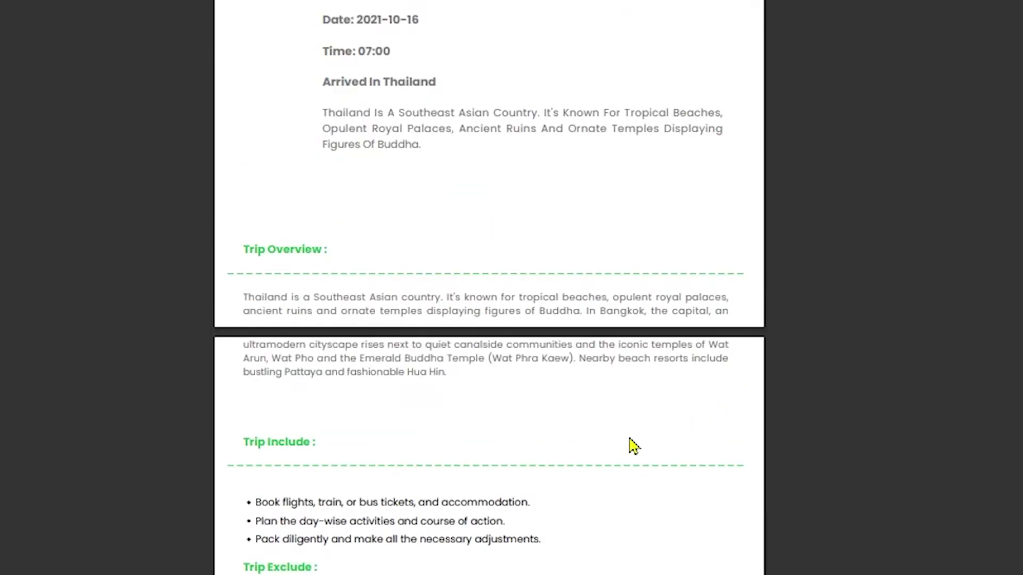
scroll(636, 446, "up", 1)
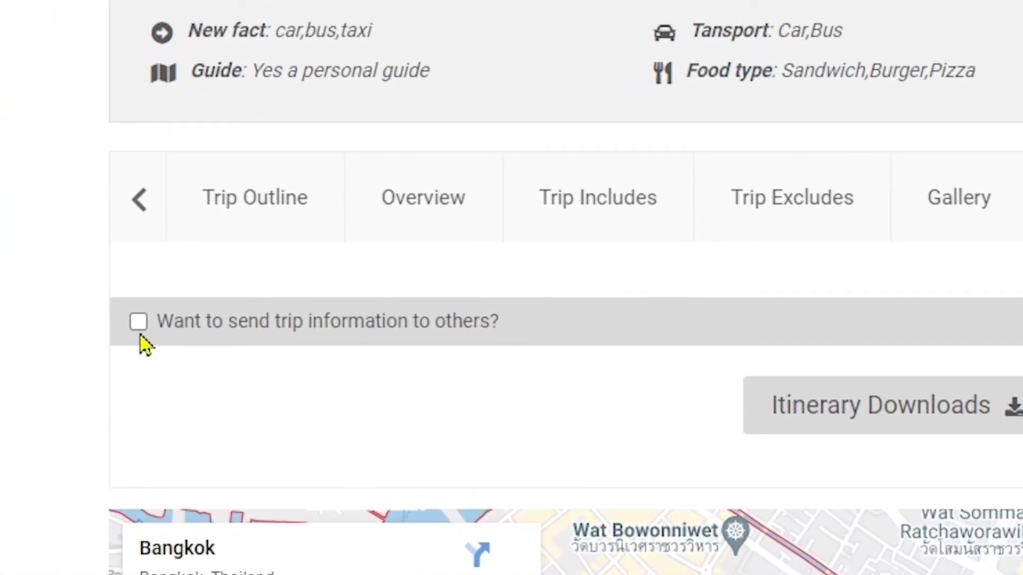
- Tick 'Want to send trip information to others?' and select the recipient email field
left_click(138, 322)
left_click(292, 379)
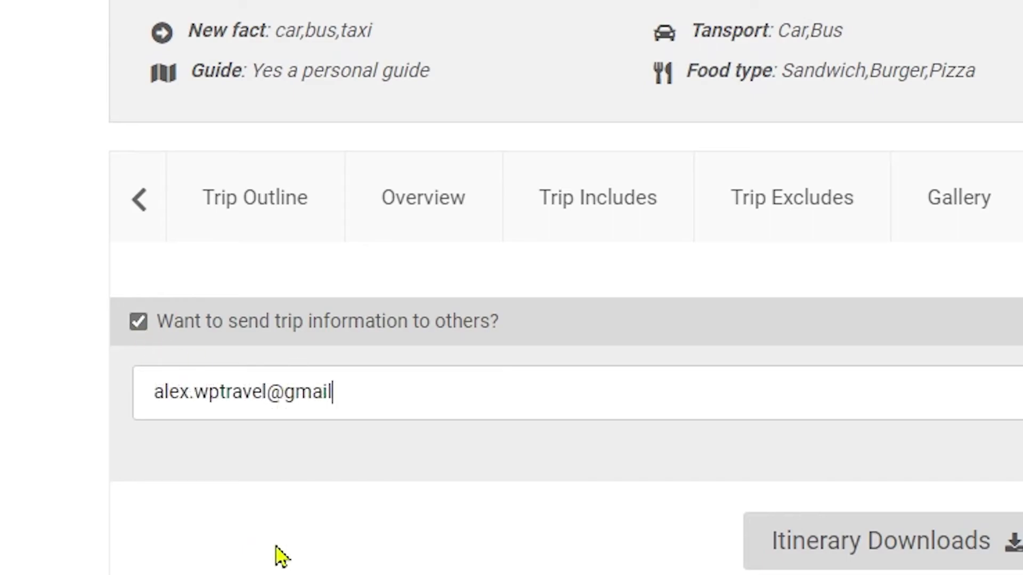
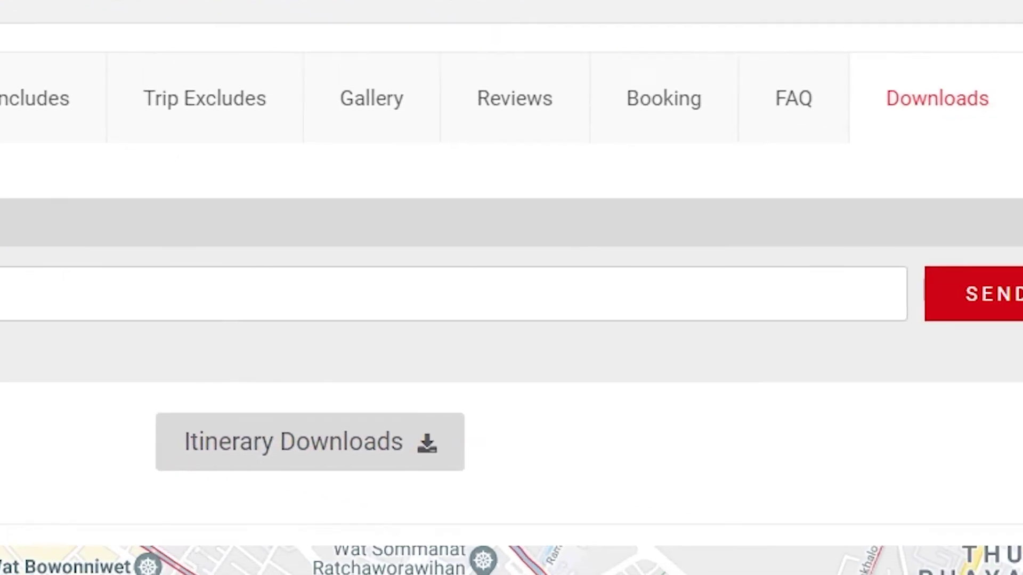